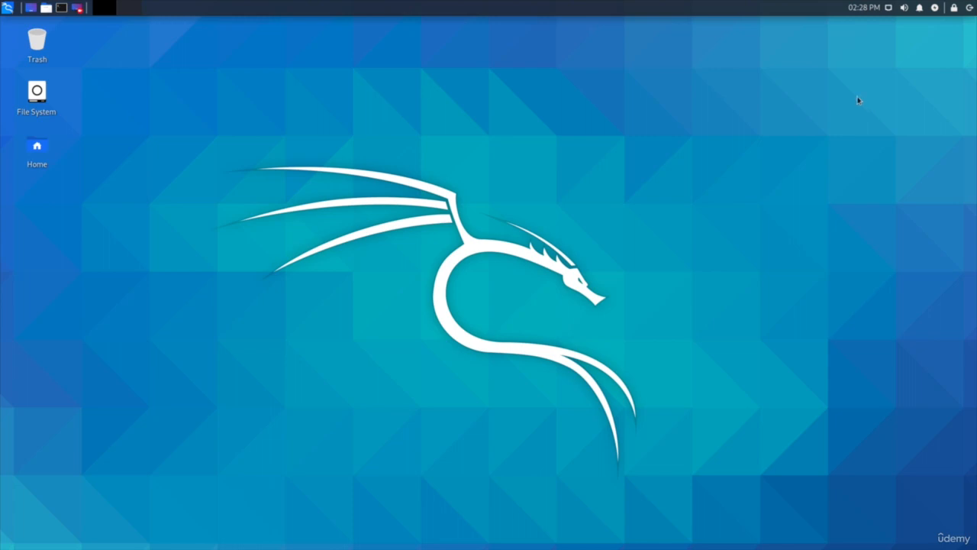
# Shut down the running Kali Linux virtual machine
pyautogui.click(967, 8)
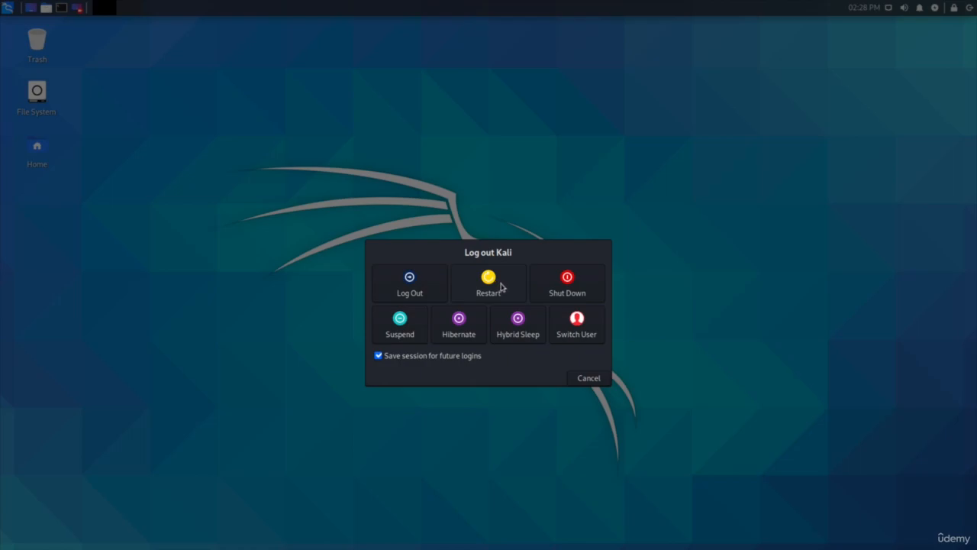
pyautogui.click(558, 290)
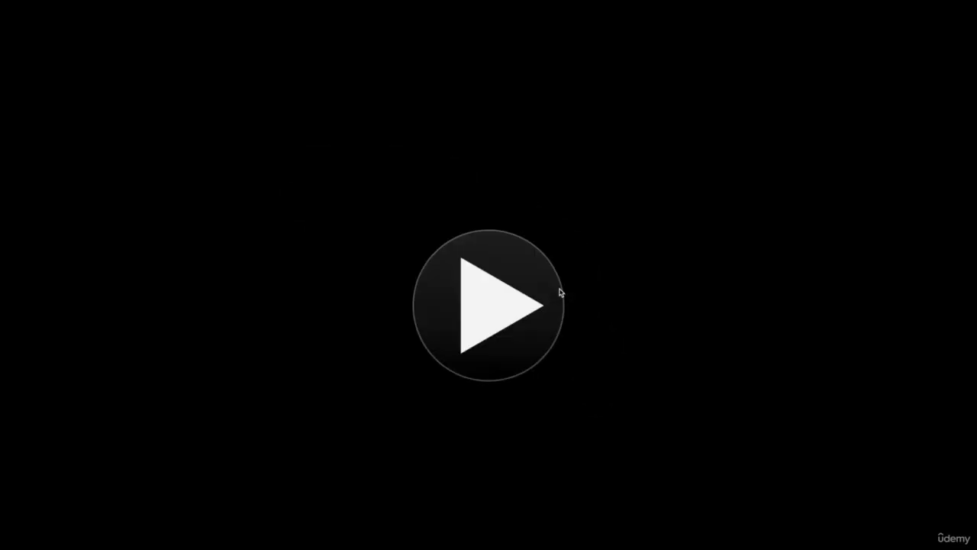
# Set the virtual machine's memory to 3072 MB in its processor and memory settings, closing the settings when done
pyautogui.moveTo(385, 3)
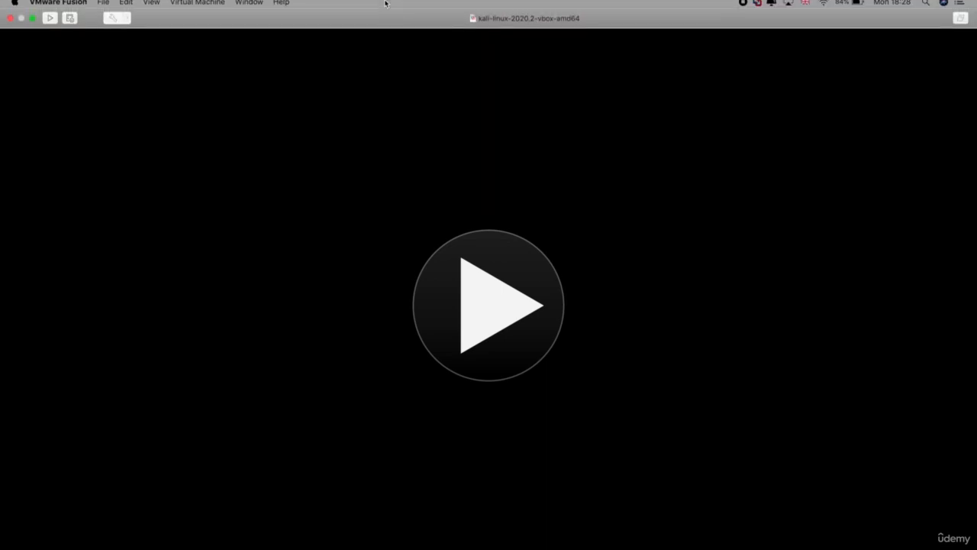
pyautogui.click(112, 22)
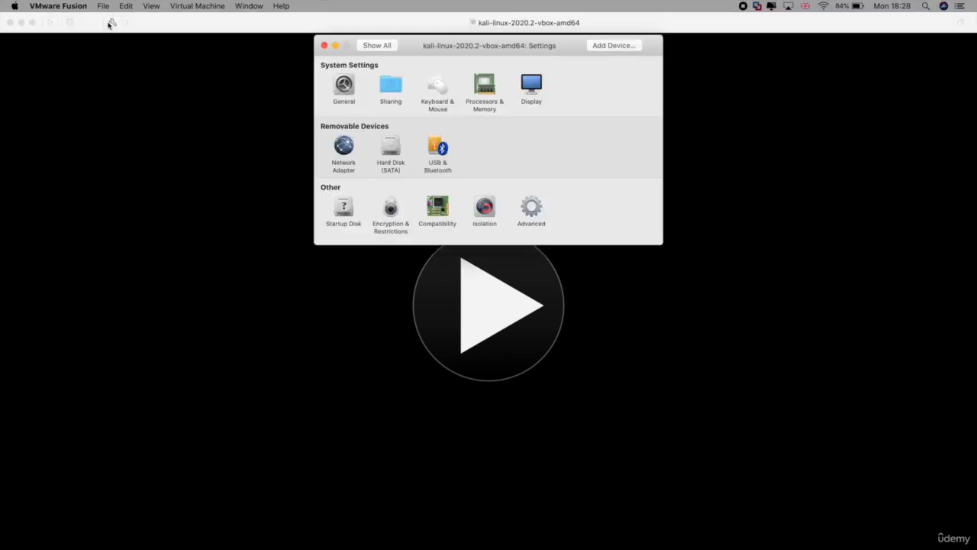
pyautogui.click(484, 90)
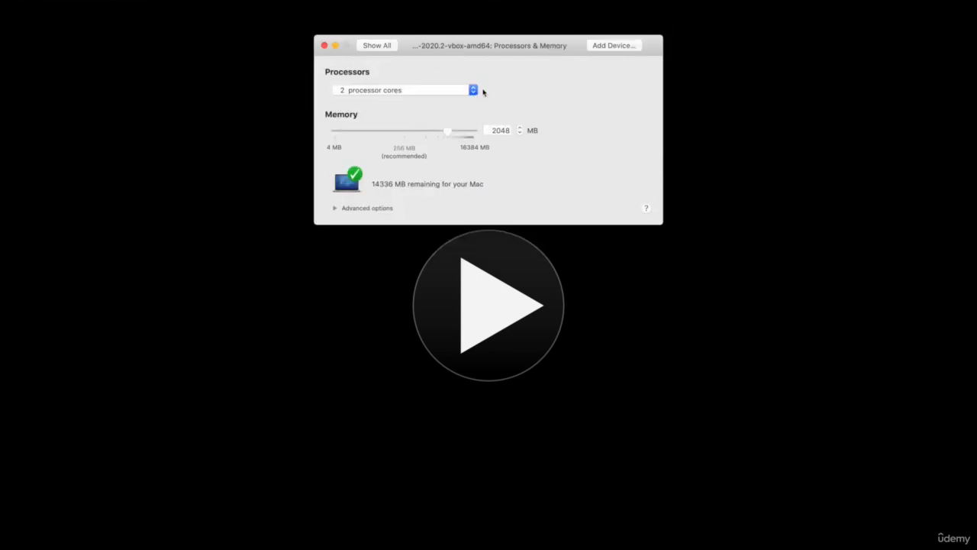
pyautogui.doubleClick(495, 130)
pyautogui.write('3072')
pyautogui.press('Return')
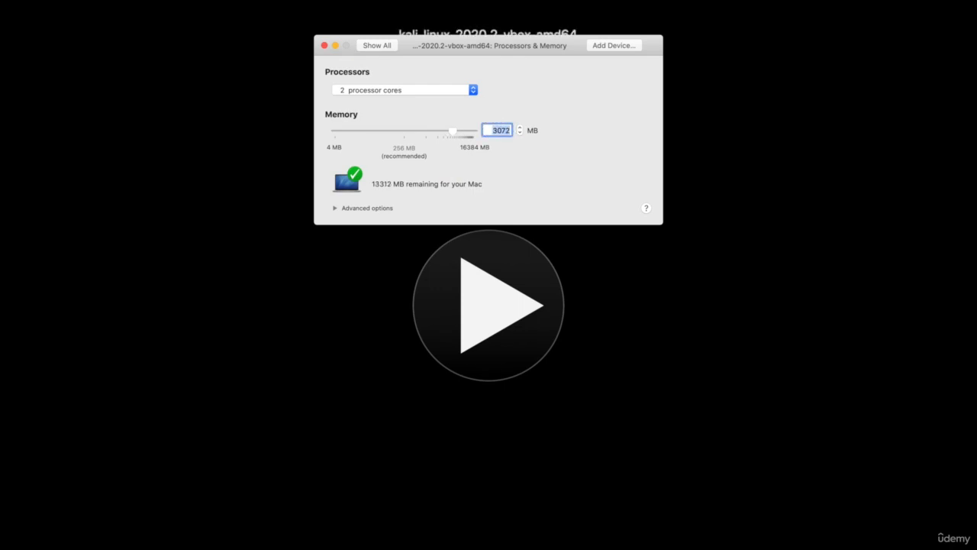
pyautogui.click(325, 46)
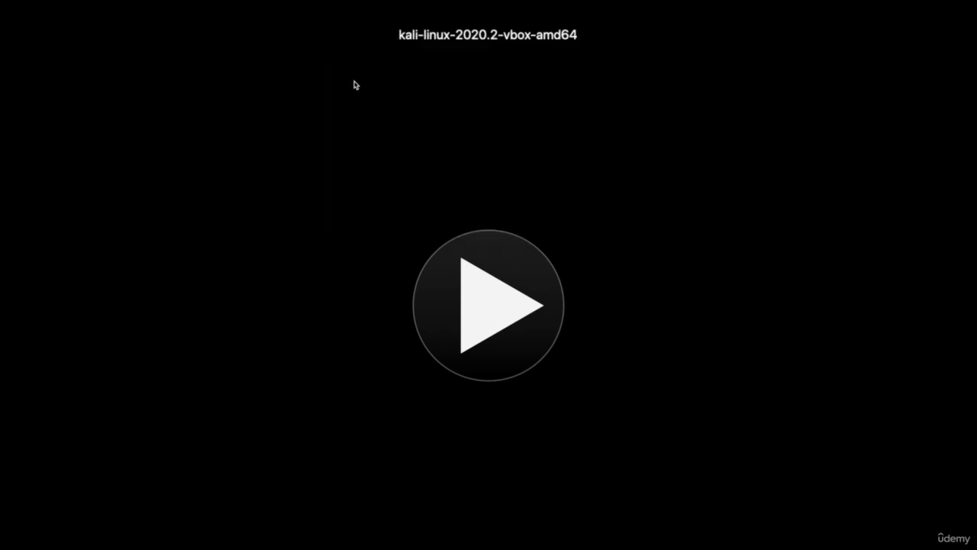
# Start the virtual machine and open its network adapter settings while it boots
pyautogui.click(486, 287)
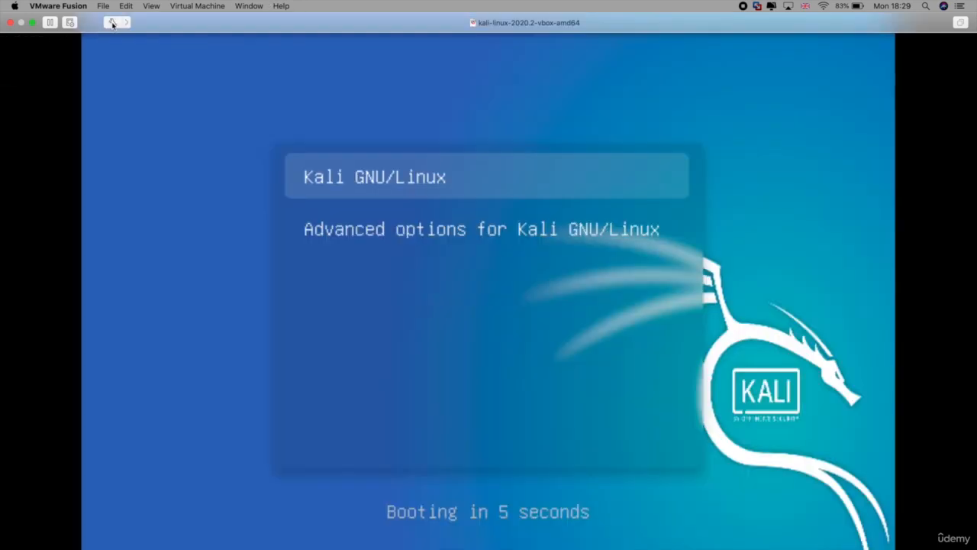
pyautogui.click(112, 24)
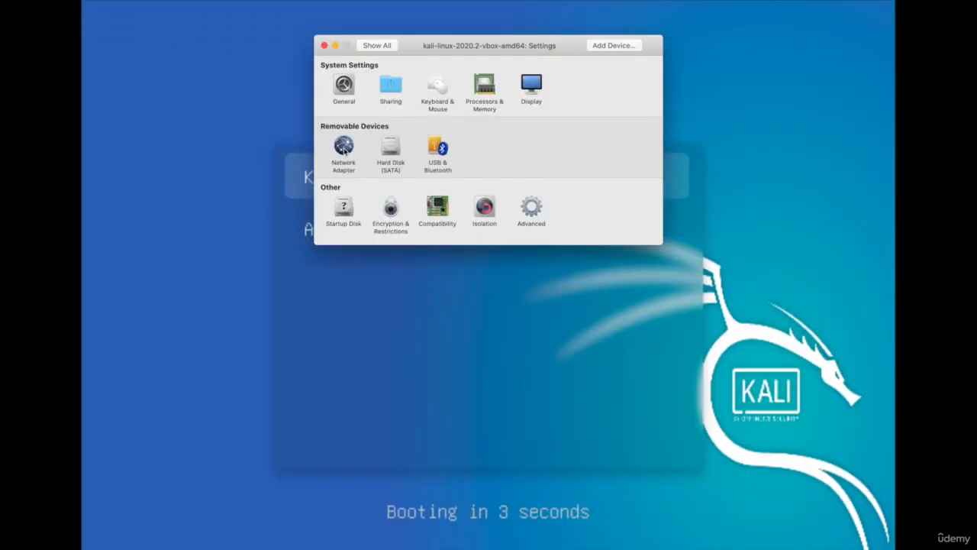
pyautogui.click(344, 150)
pyautogui.click(373, 116)
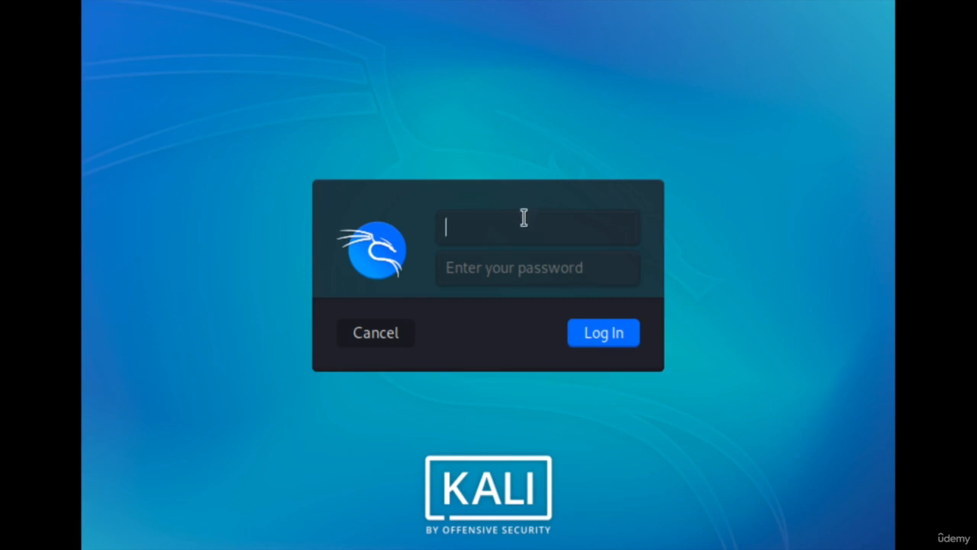
# Log in to the Kali desktop by entering the username and the account password
pyautogui.write('kali')
pyautogui.press('Tab')
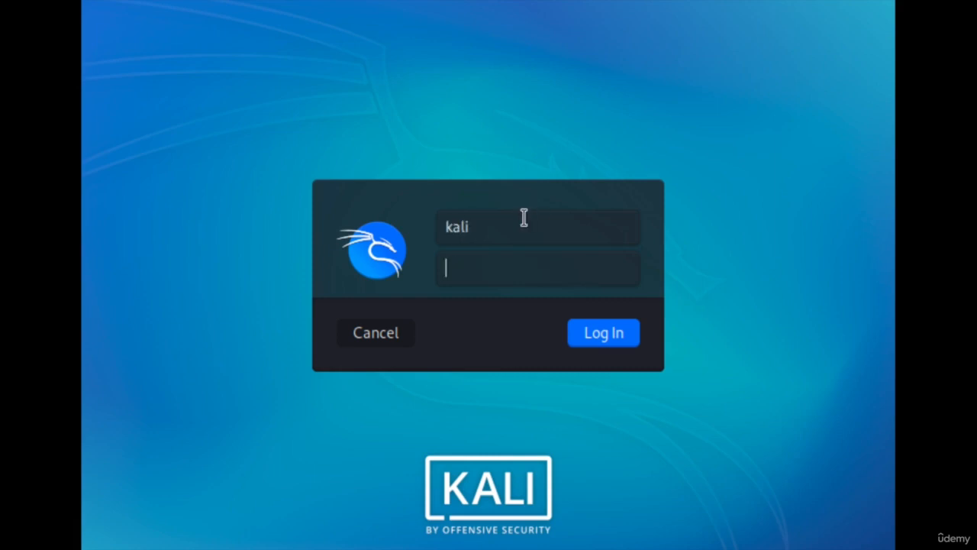
pyautogui.write('kali')
pyautogui.press('Return')
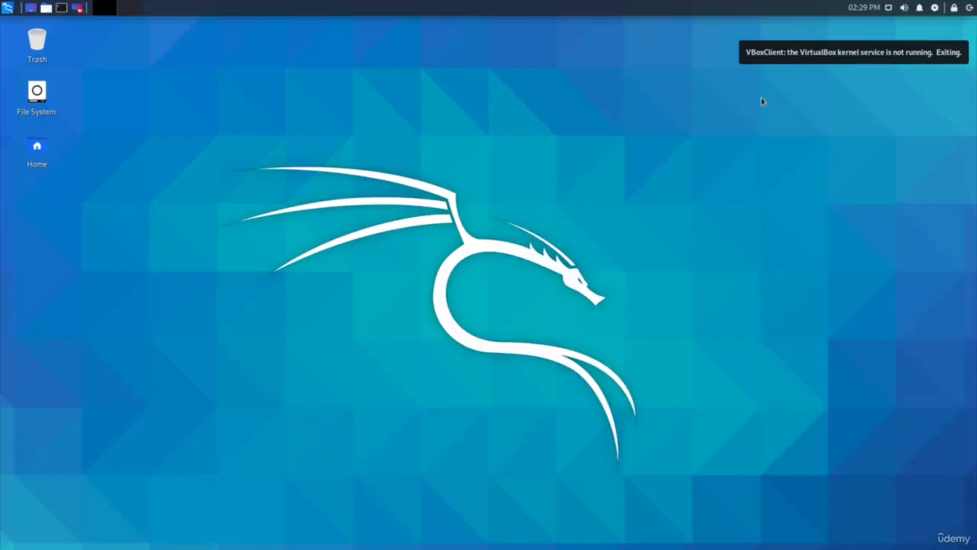
# Check the available network connections and open a terminal window
pyautogui.click(889, 9)
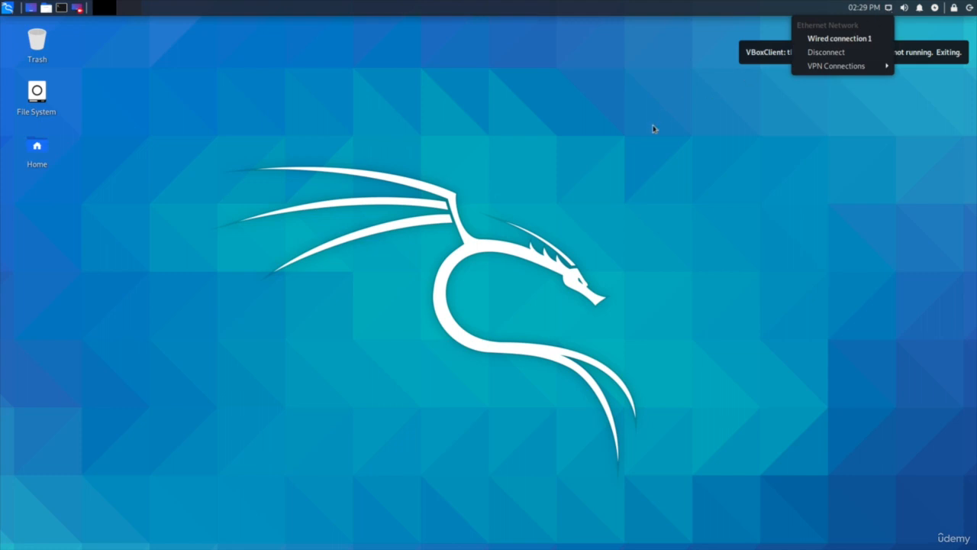
pyautogui.click(62, 9)
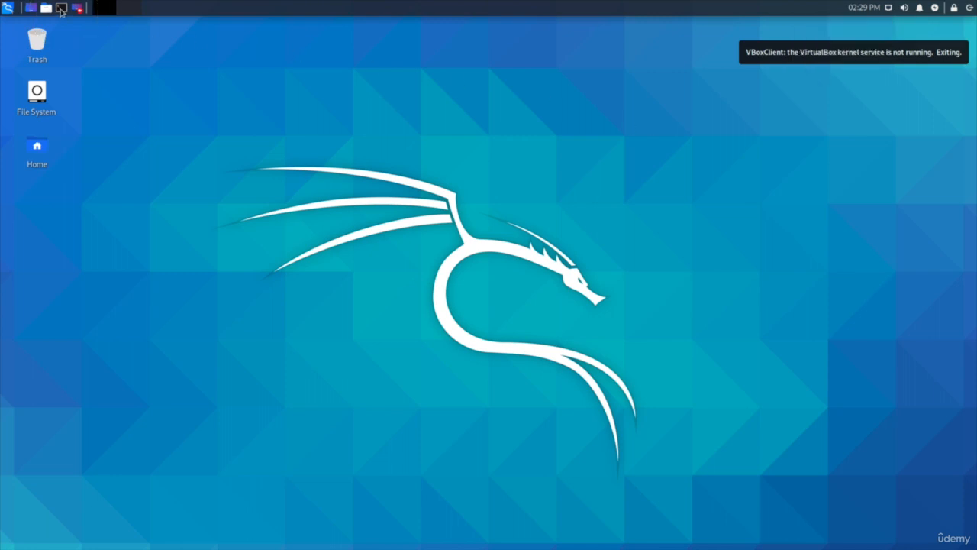
pyautogui.click(59, 10)
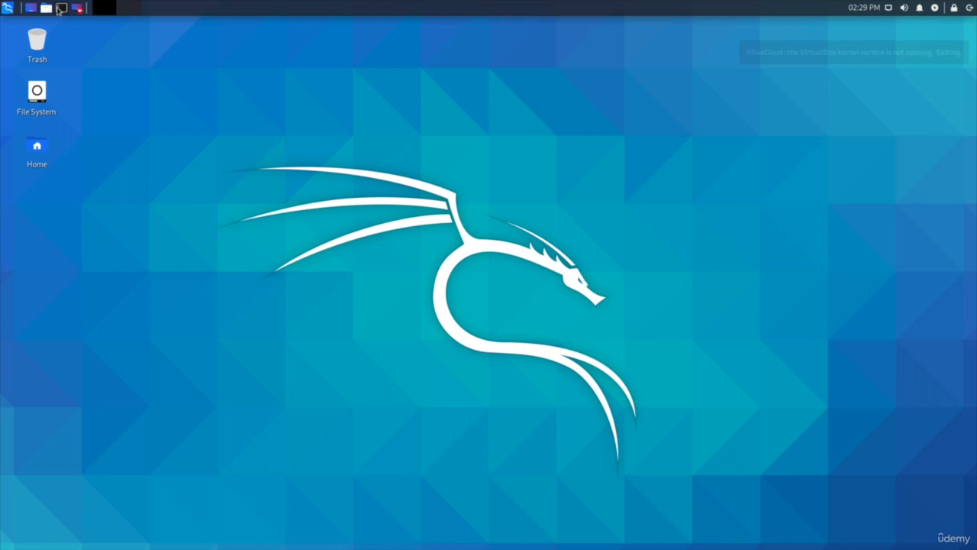
pyautogui.click(60, 9)
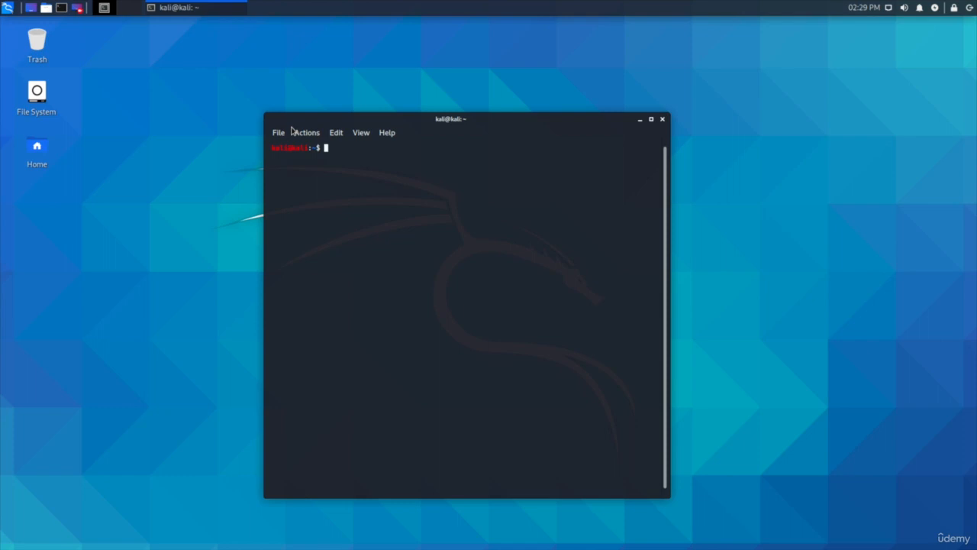
# Run sudo service networking start in the terminal, authenticating with the sudo password
pyautogui.write('sudo service networkin')
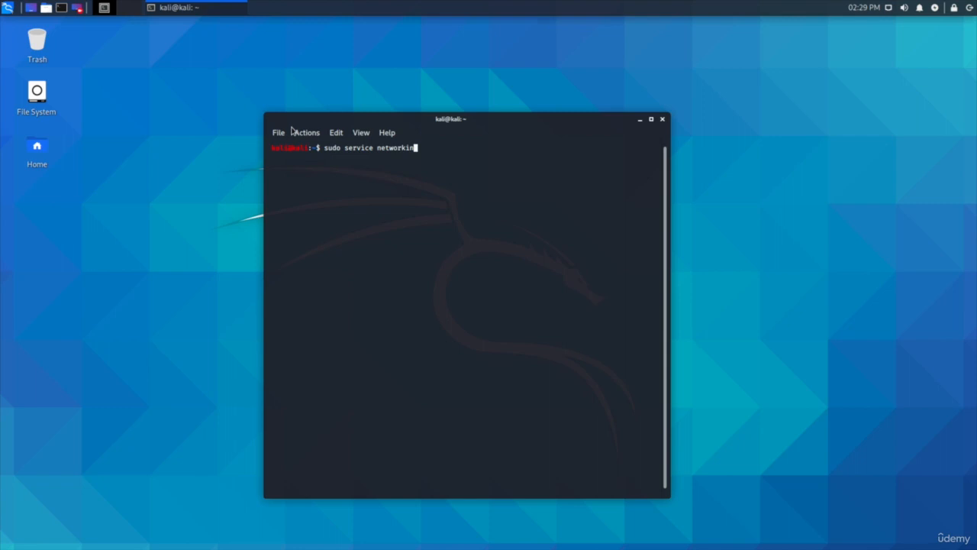
pyautogui.write('g')
pyautogui.press('Tab')
pyautogui.press('Tab')
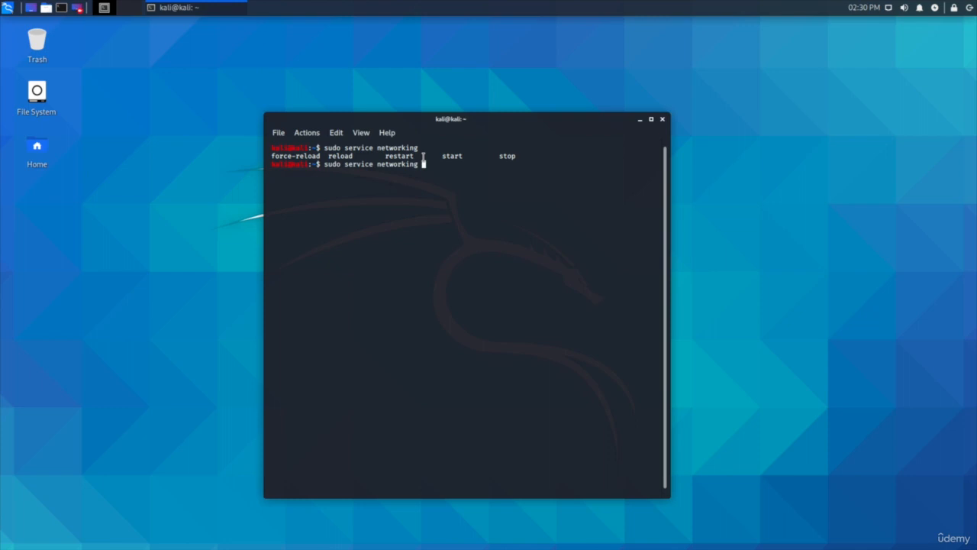
pyautogui.write('start')
pyautogui.press('Return')
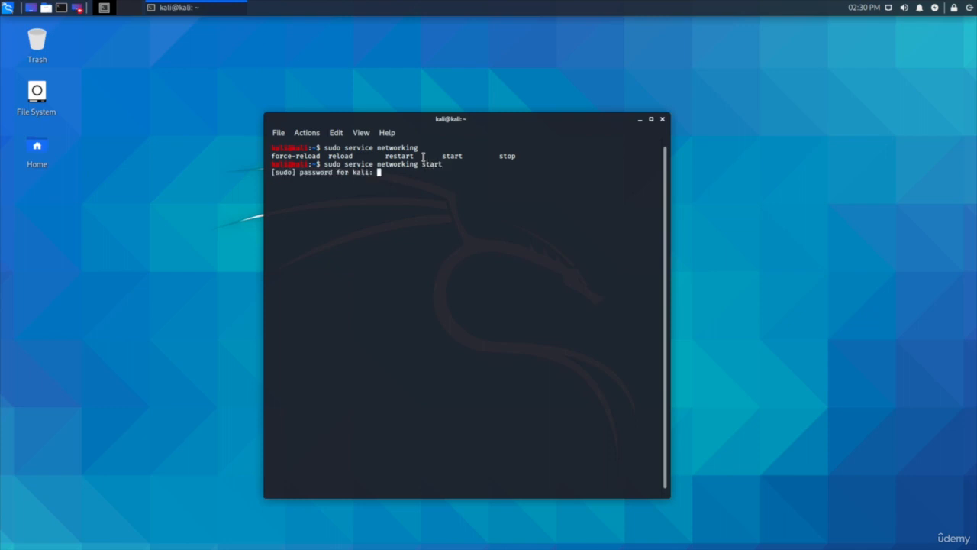
pyautogui.press('Return')
# Check the list of Ethernet network connections and close the terminal window
pyautogui.click(889, 8)
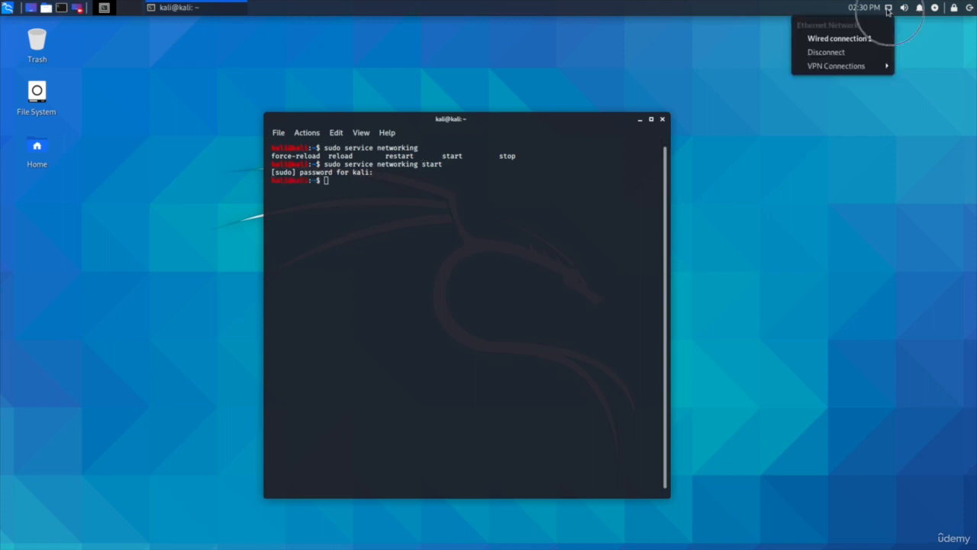
pyautogui.click(662, 119)
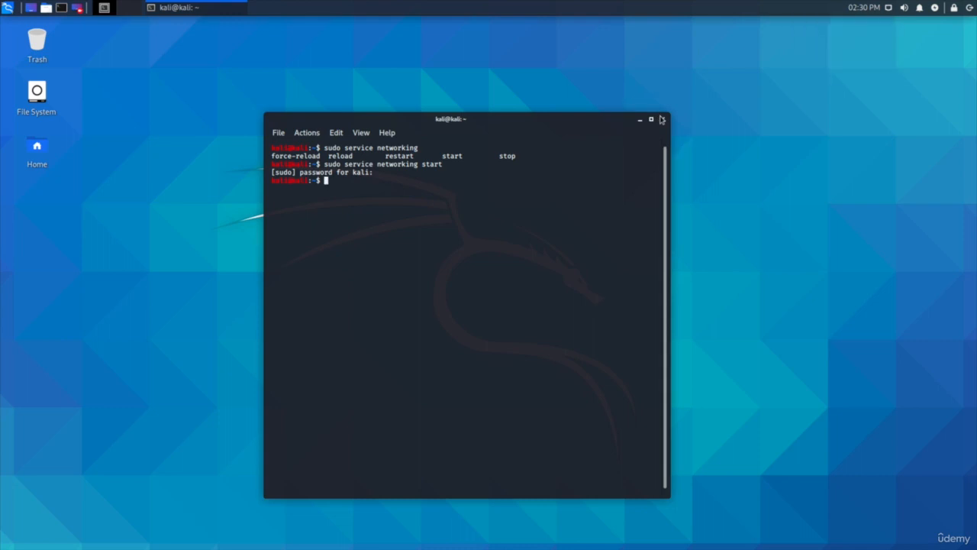
pyautogui.click(661, 120)
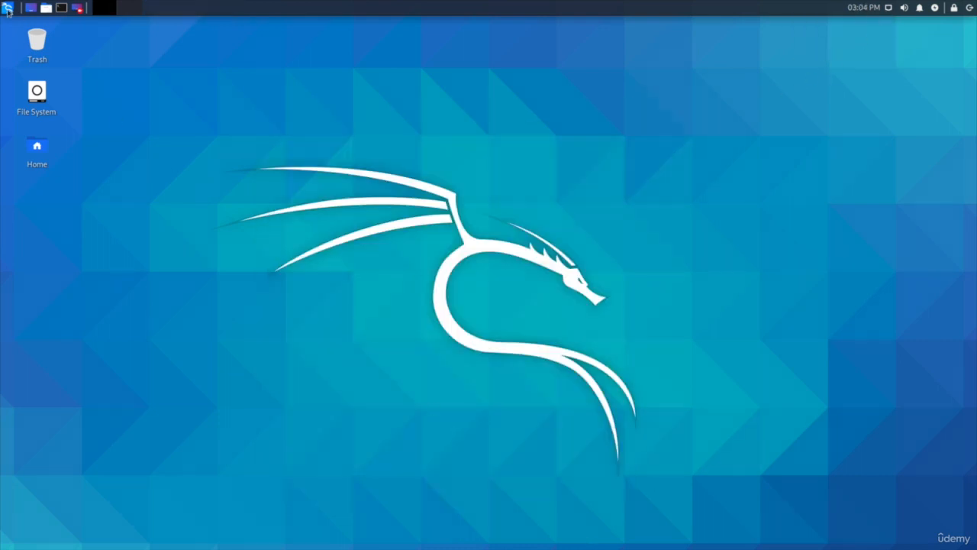
pyautogui.click(7, 10)
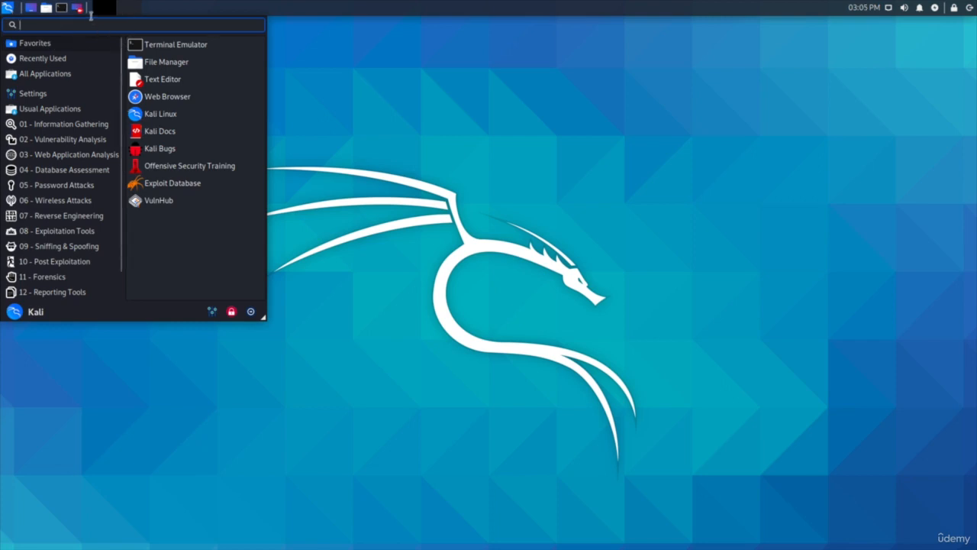
pyautogui.write('netw')
pyautogui.click(91, 48)
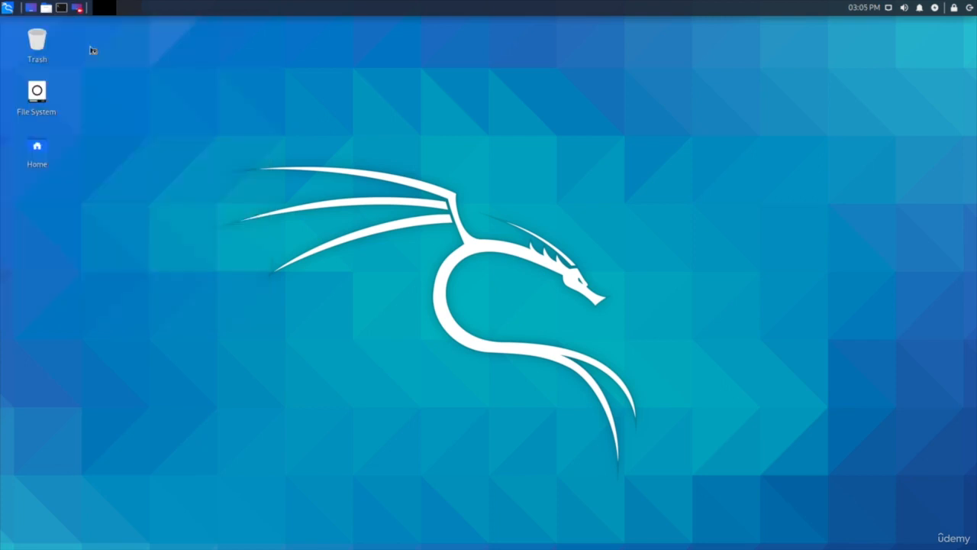
pyautogui.click(632, 220)
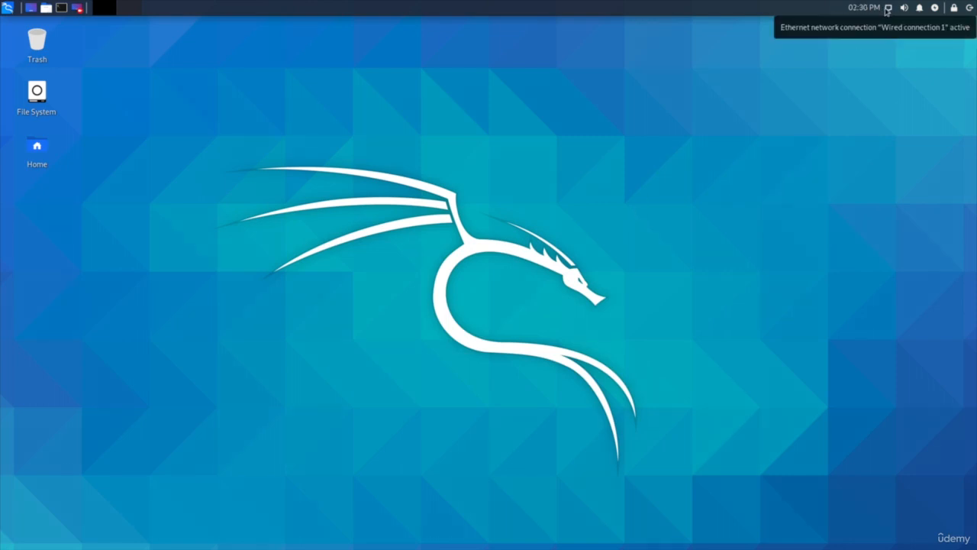
# Open Wired connection 1 for editing and set its IPv4 method to Manual
pyautogui.rightClick(887, 9)
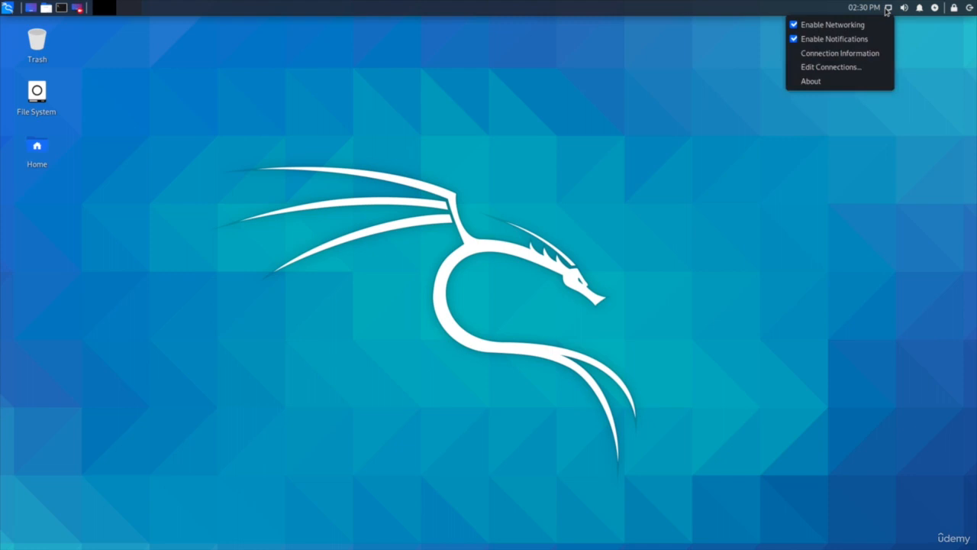
pyautogui.click(827, 67)
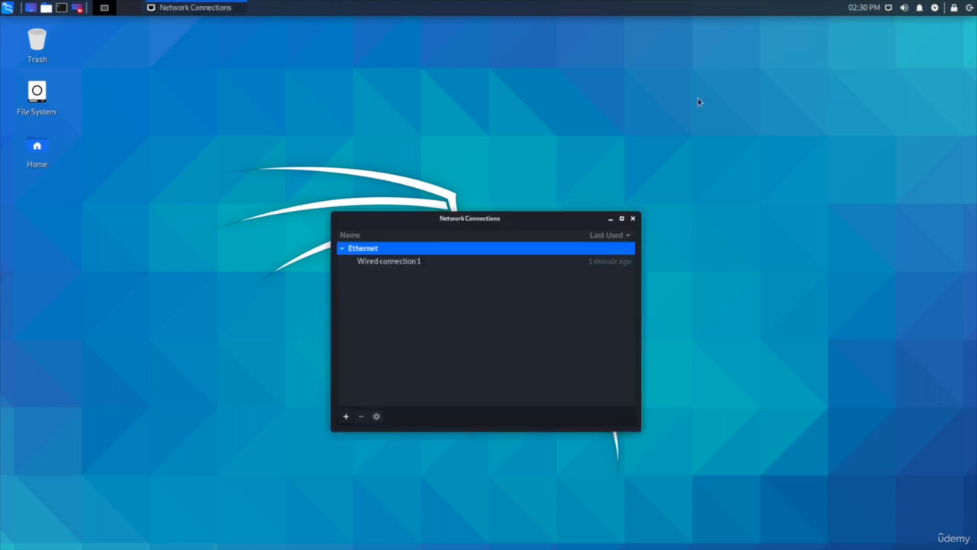
pyautogui.click(450, 261)
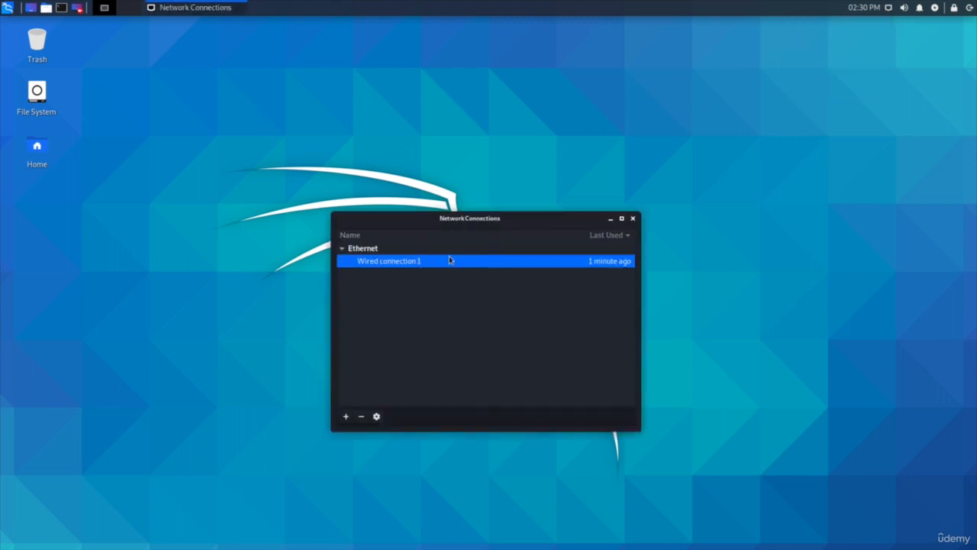
pyautogui.click(375, 417)
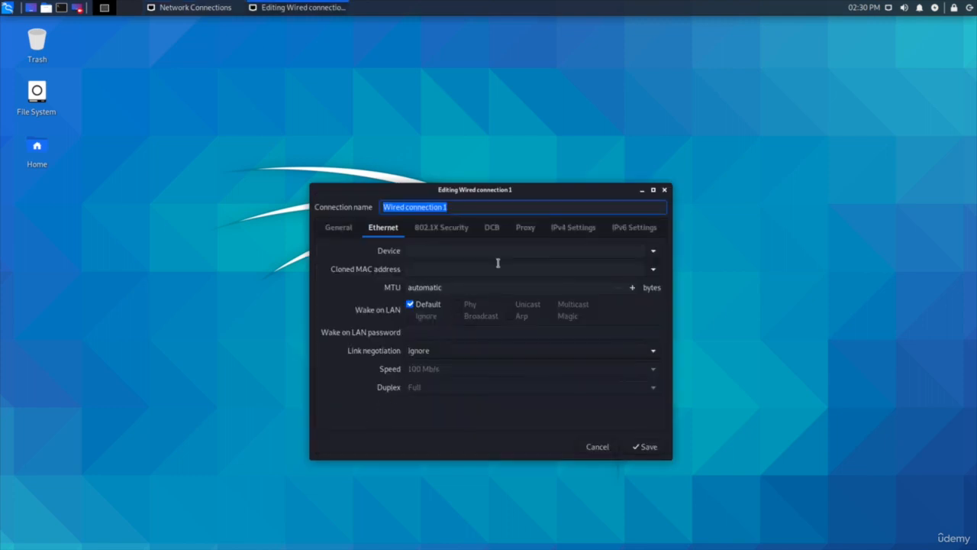
pyautogui.click(572, 233)
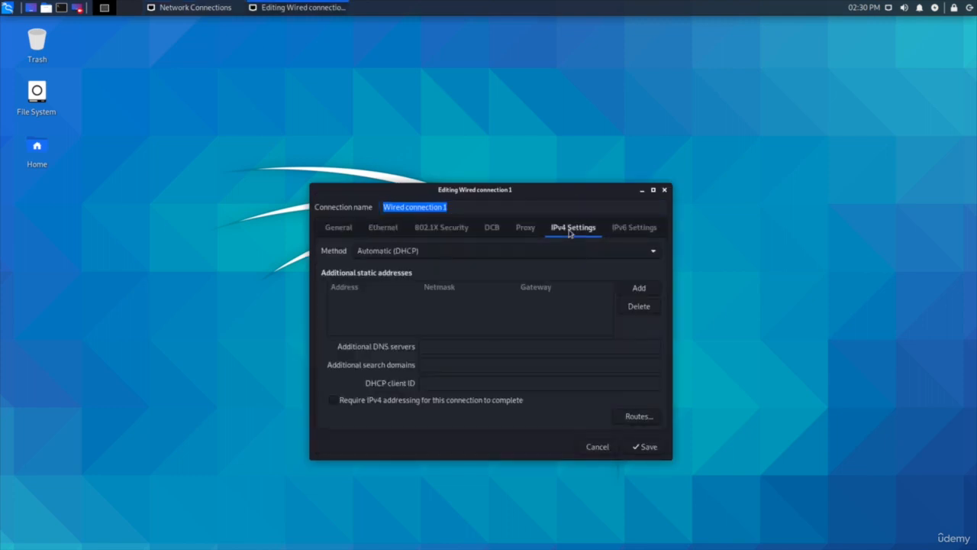
pyautogui.click(401, 256)
pyautogui.click(386, 285)
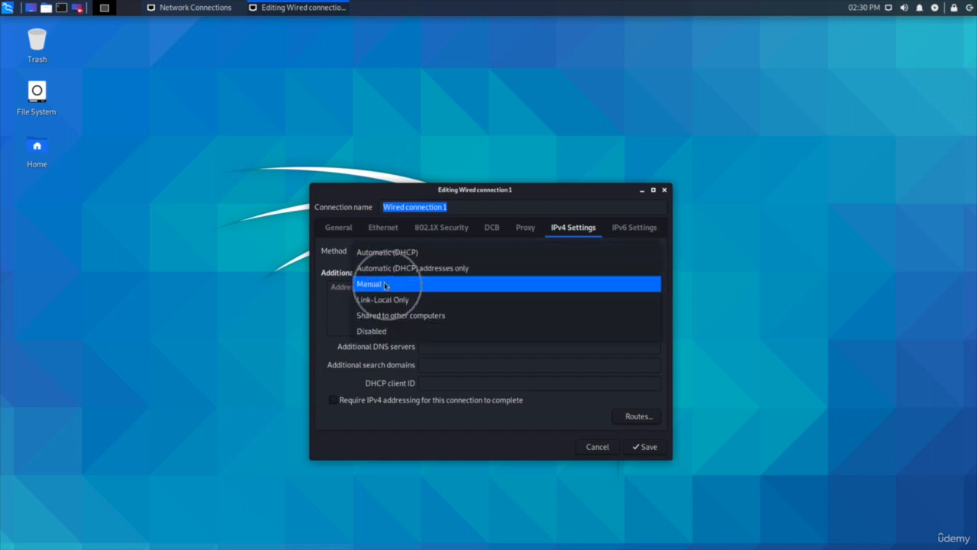
# Add an IPv4 address entry with address 172.16.131.225, netmask 255.255.255.0 and gateway 172.16.131.2
pyautogui.click(639, 289)
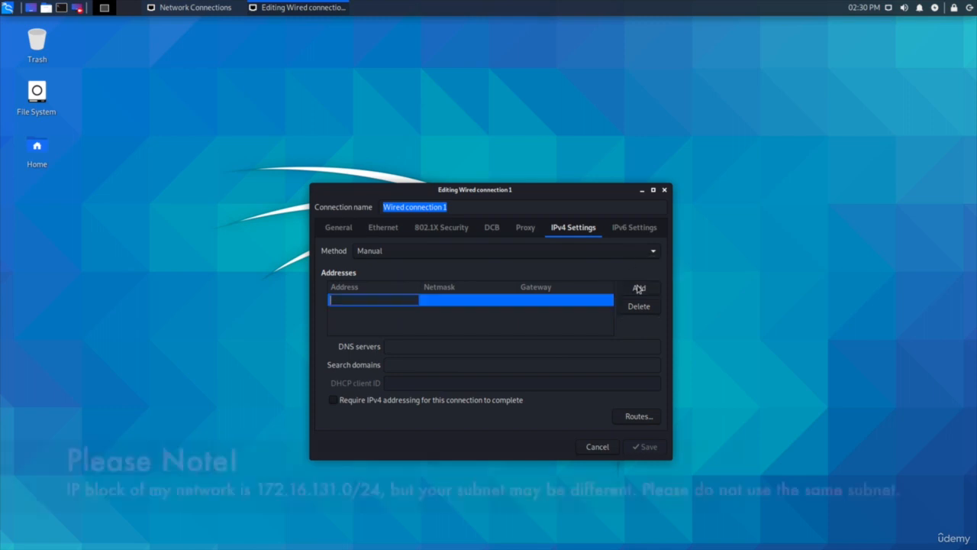
pyautogui.write('172')
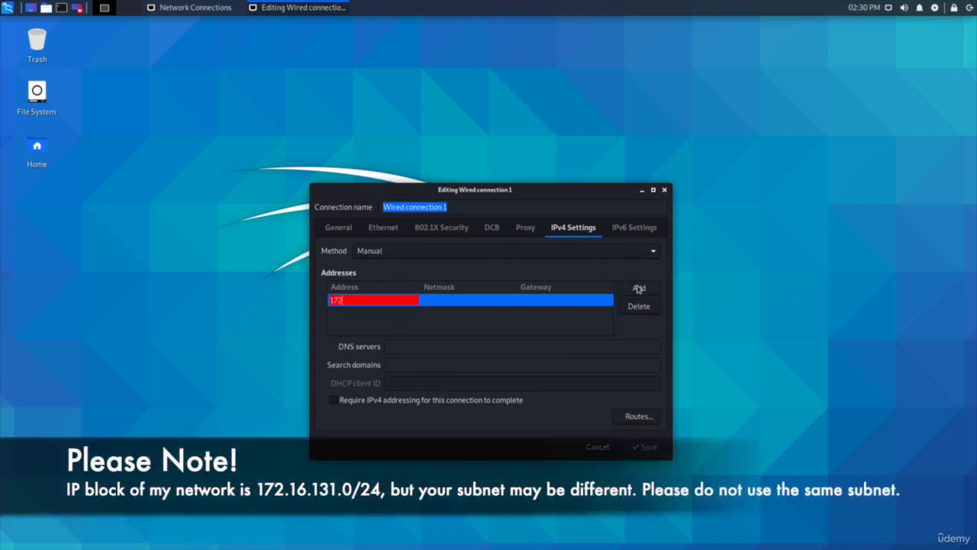
pyautogui.write('.16.131.')
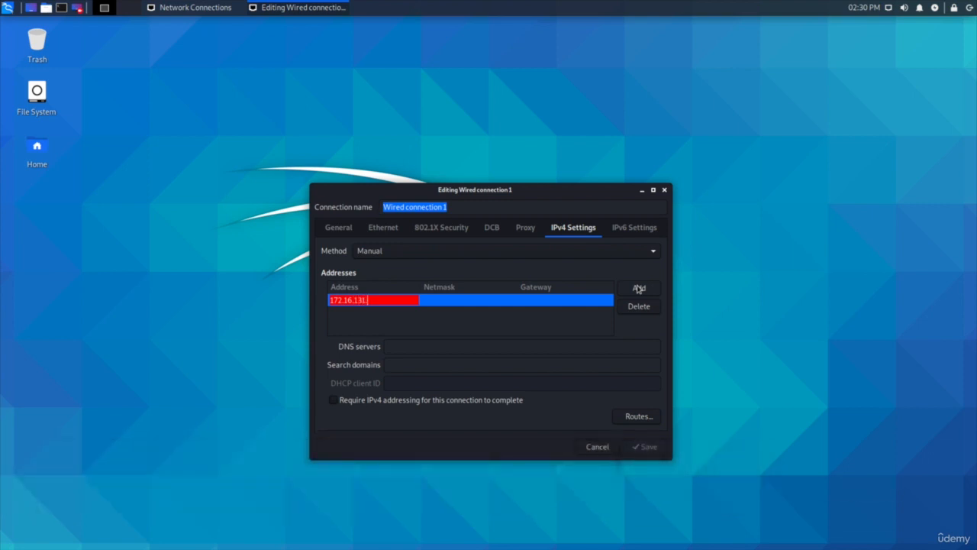
pyautogui.write('225')
pyautogui.press('Tab')
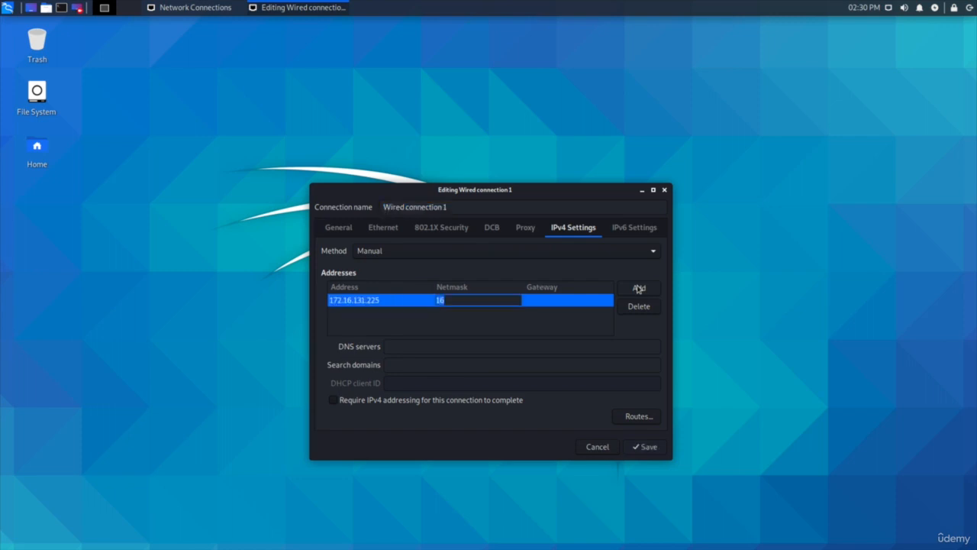
pyautogui.write('255')
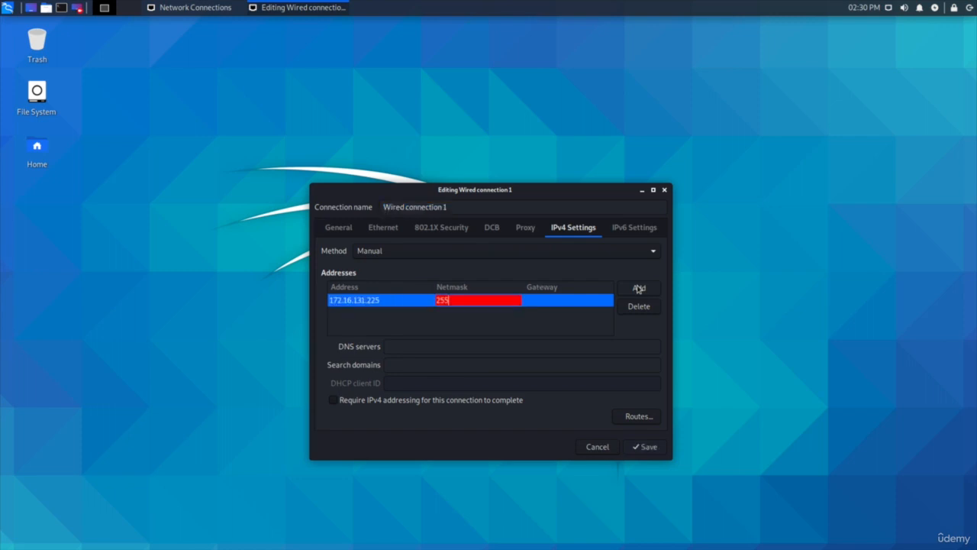
pyautogui.write('.255.255.0')
pyautogui.press('Tab')
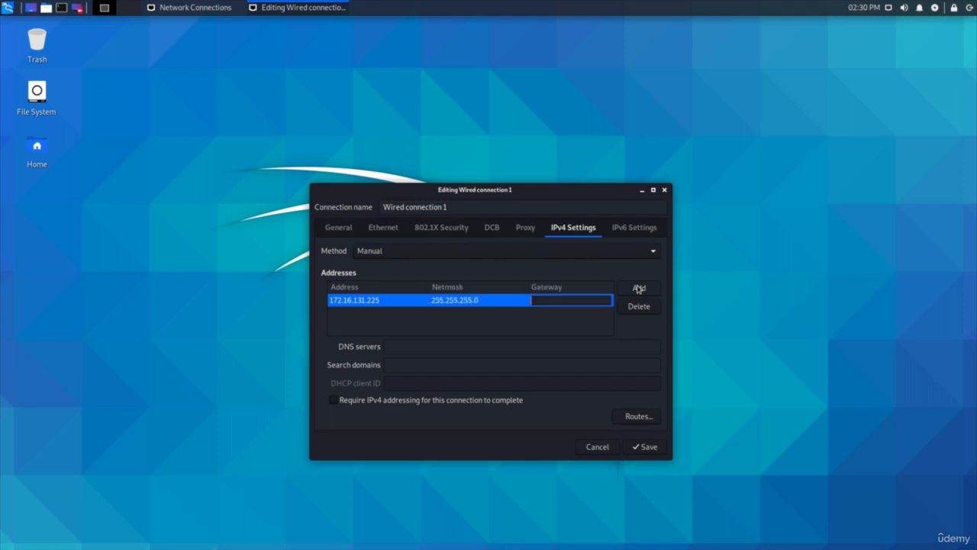
pyautogui.write('1')
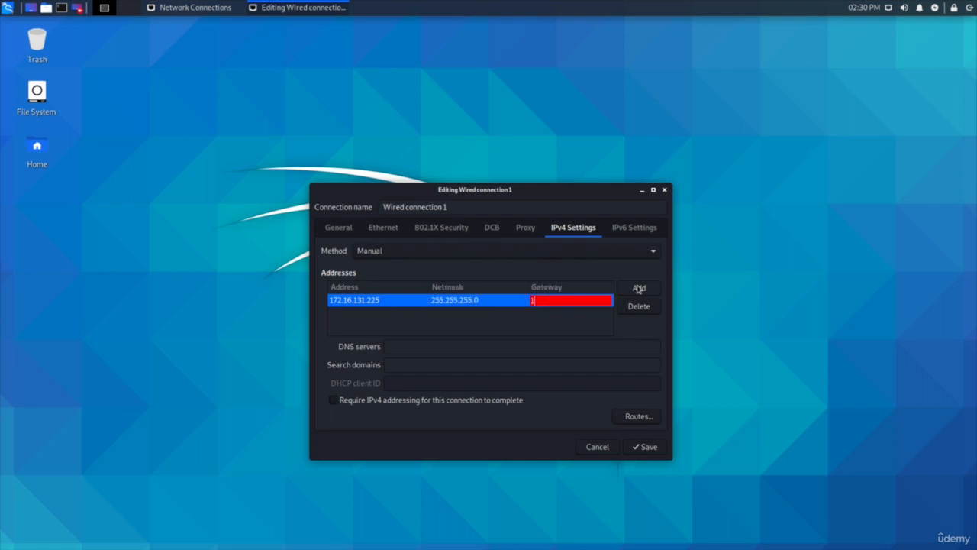
pyautogui.write('72.16.131.2')
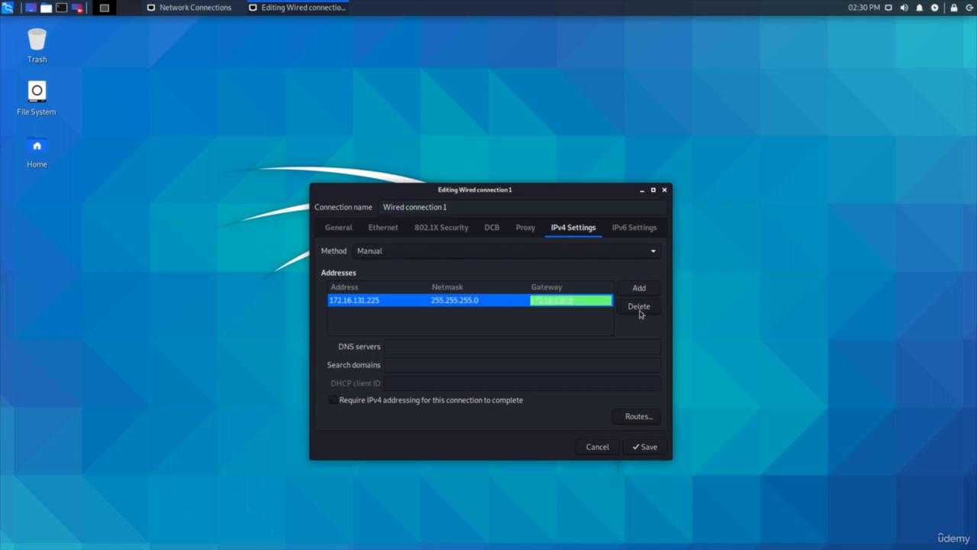
pyautogui.click(525, 330)
# Set the wired connection's DNS server to 8.8.8.8
pyautogui.click(424, 343)
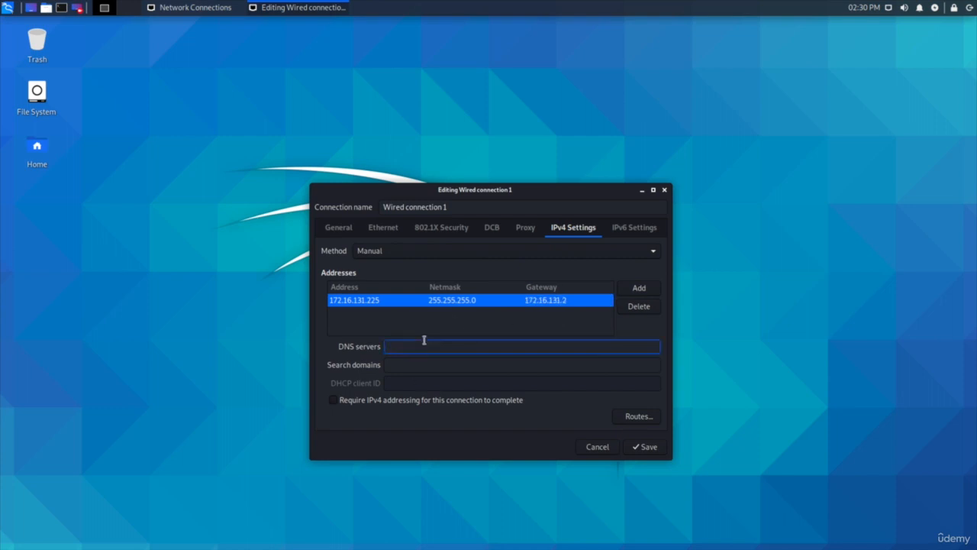
pyautogui.write('8.8.8.8')
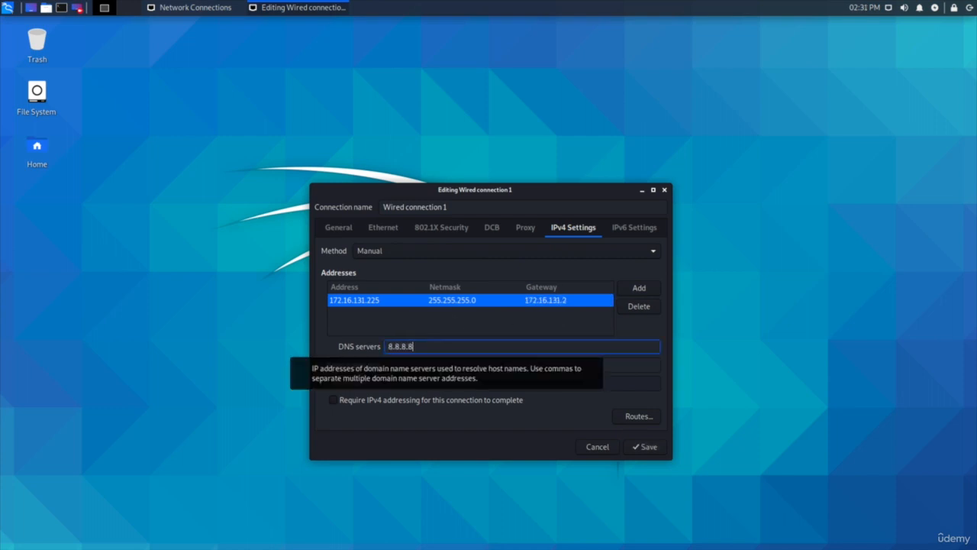
pyautogui.click(441, 323)
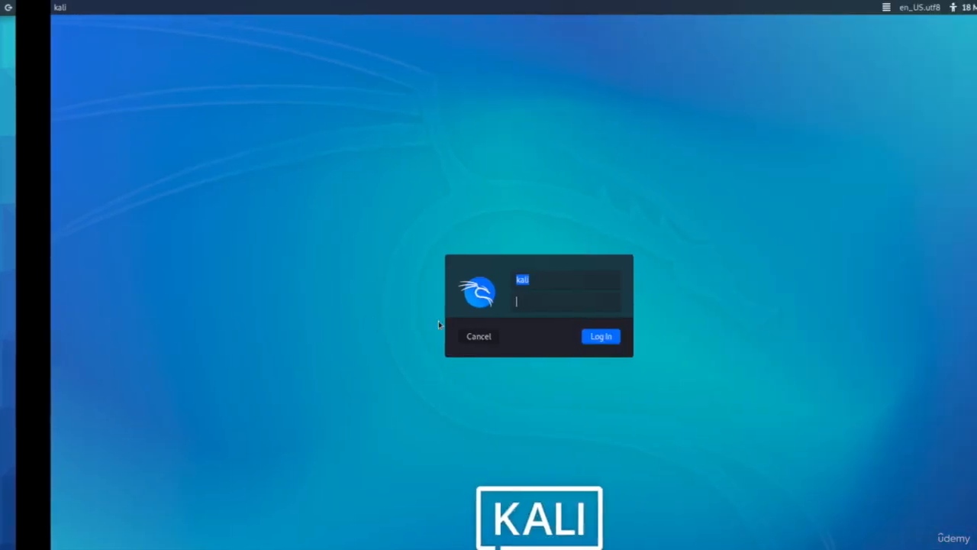
# Log in to the other Kali virtual machine with the account password and open the IPv4 settings of Wired connection 1
pyautogui.write('kali')
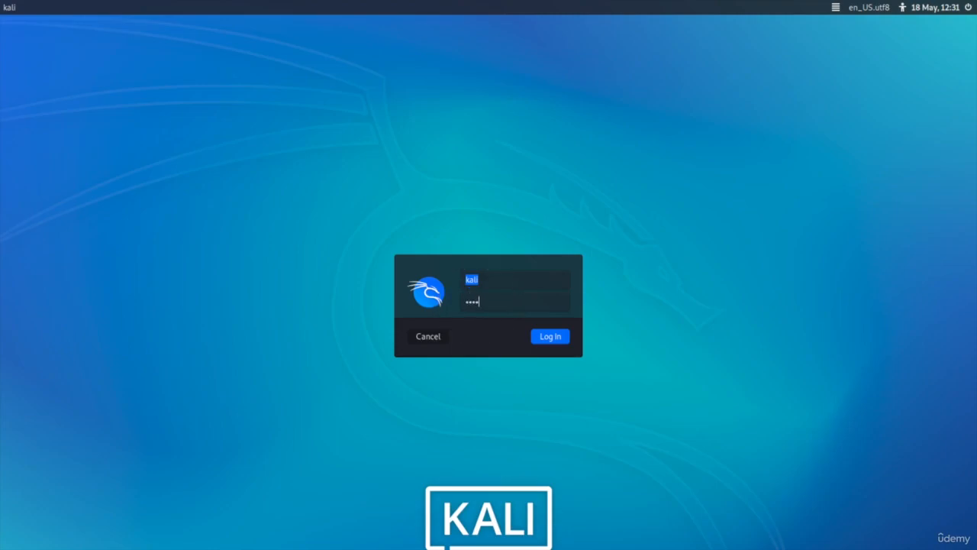
pyautogui.press('Return')
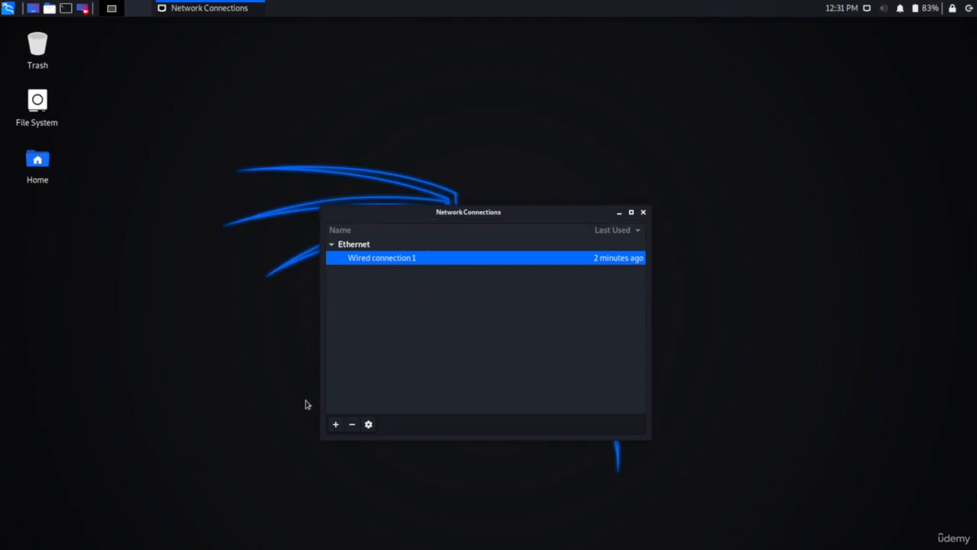
pyautogui.click(368, 424)
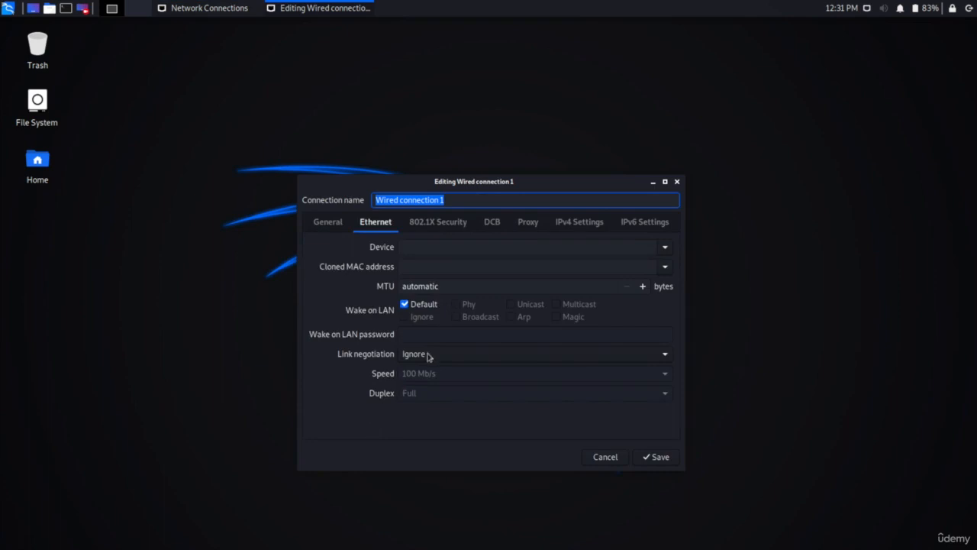
pyautogui.click(573, 227)
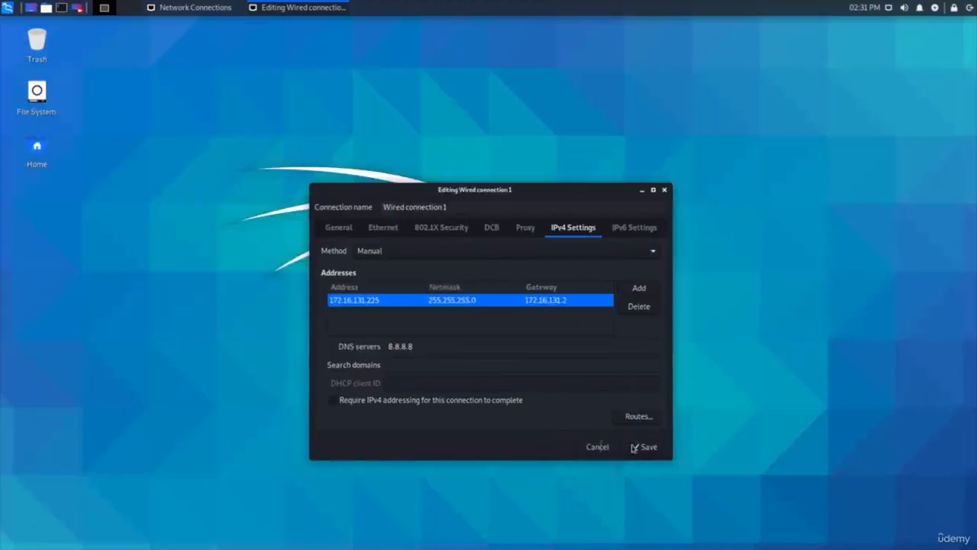
# Save the static IPv4 settings of Wired connection 1, close the network connections window and restart Kali
pyautogui.click(575, 447)
pyautogui.click(632, 220)
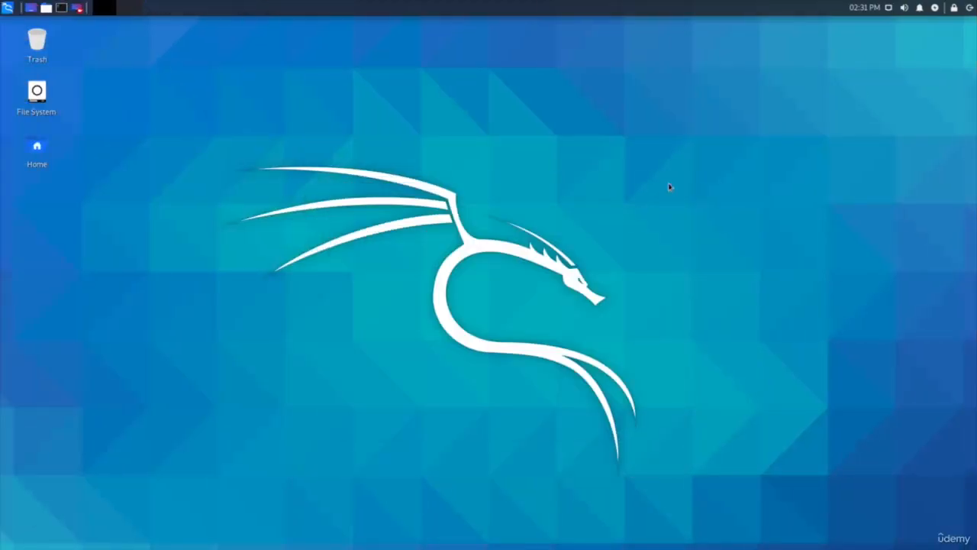
pyautogui.click(969, 8)
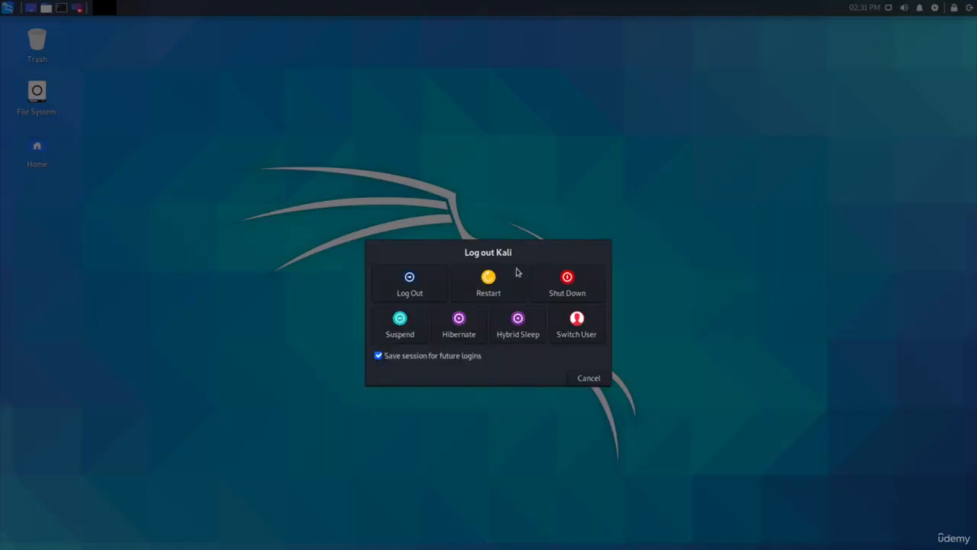
pyautogui.click(492, 284)
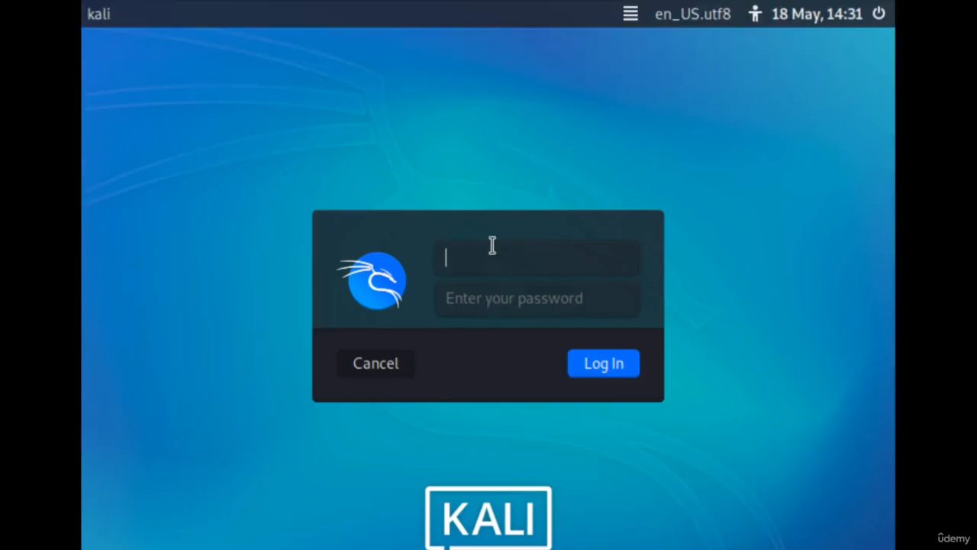
# Log in to the restarted Kali system with the account username and password
pyautogui.write('kali')
pyautogui.press('Tab')
pyautogui.write('kali')
pyautogui.press('Return')
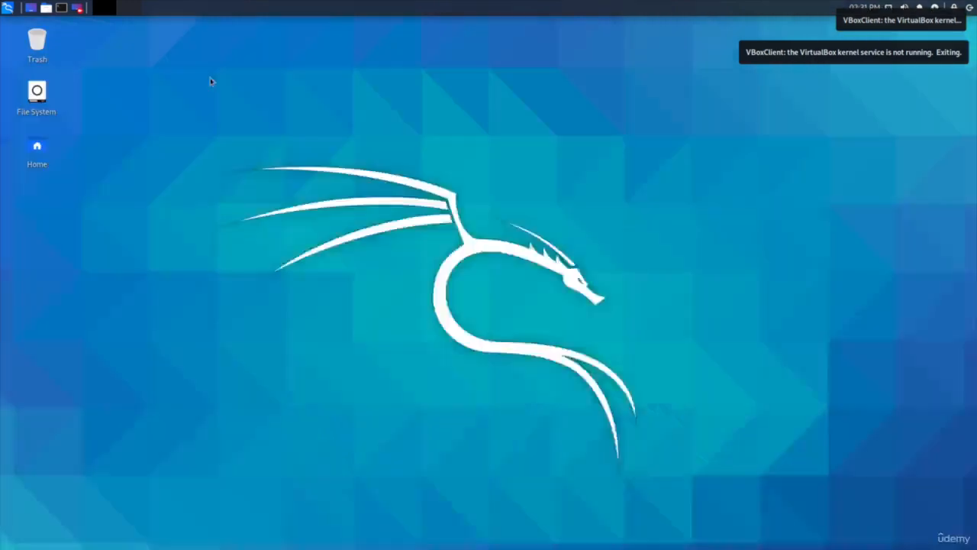
# Run sudo ifconfig in a new terminal, authenticate with the sudo password and check the eth0 IP address
pyautogui.click(61, 6)
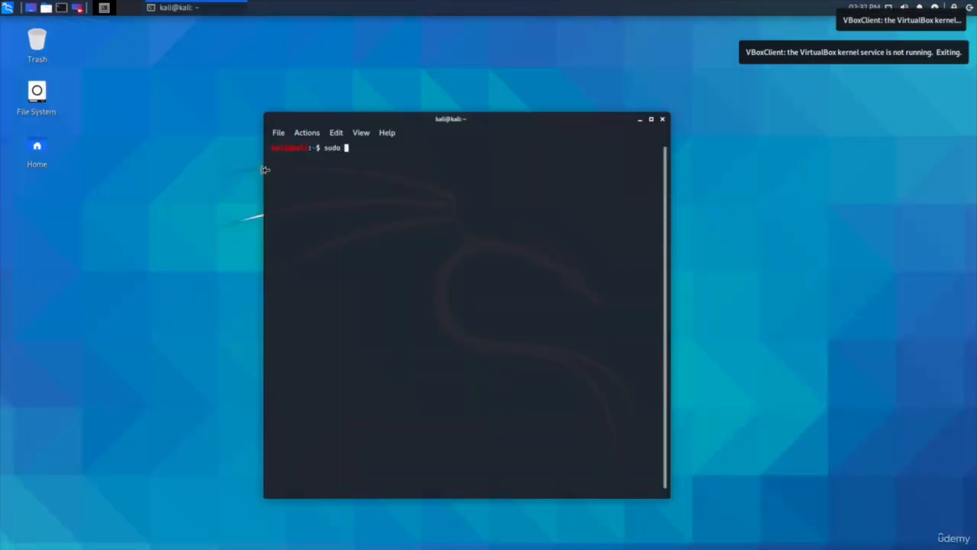
pyautogui.write('sudo ifconfig')
pyautogui.press('Return')
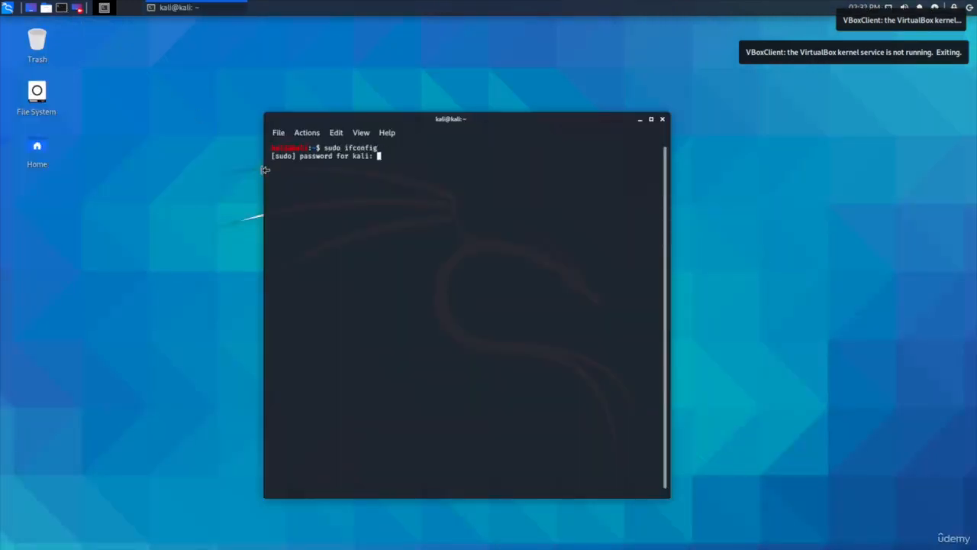
pyautogui.press('Return')
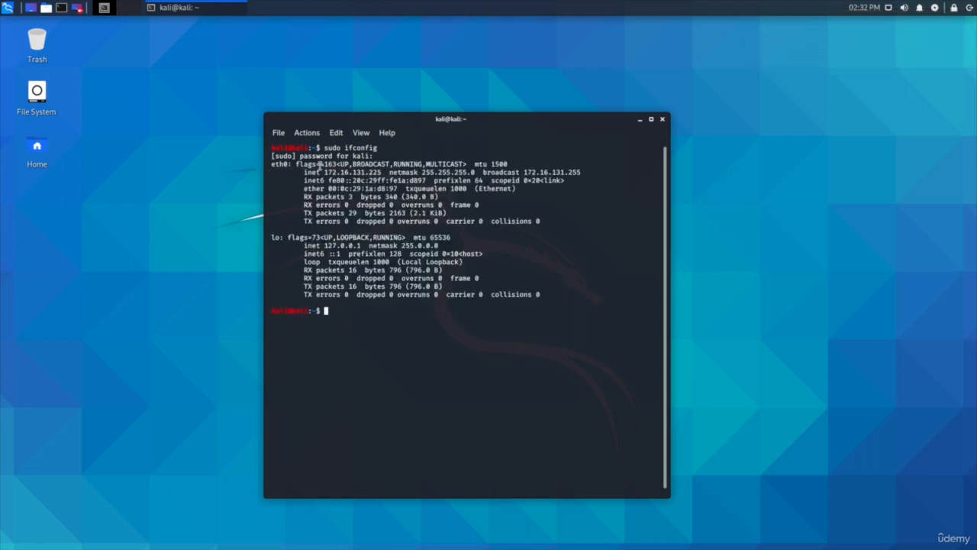
pyautogui.moveTo(324, 171); pyautogui.dragTo(380, 166)
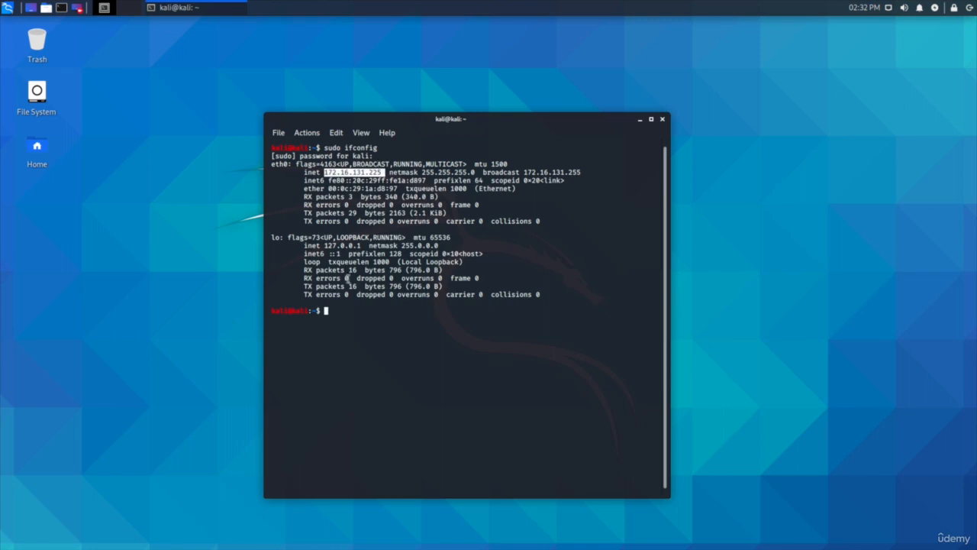
# Test internet connectivity by running ping 8.8.8.8, and stop it after a few replies
pyautogui.click(339, 306)
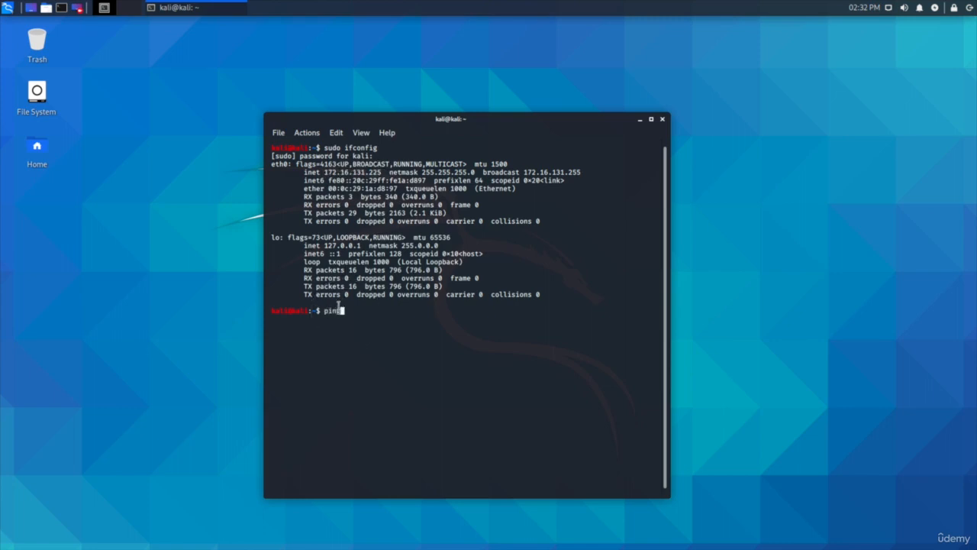
pyautogui.write('ping 8.8.8.8')
pyautogui.press('Return')
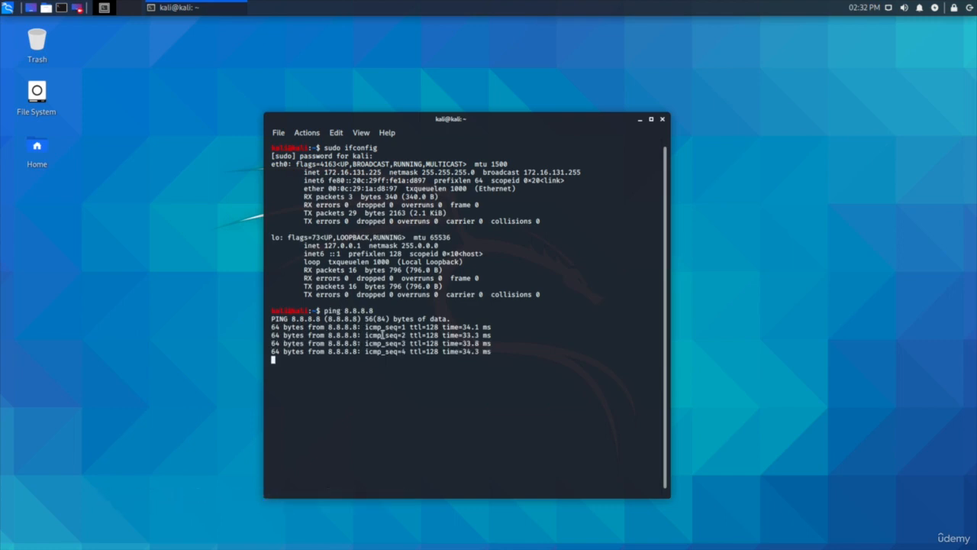
pyautogui.hotkey('ctrl', 'c')
# Launch the web browser and open the Kali Docs bookmark to load the documentation site
pyautogui.press('super')
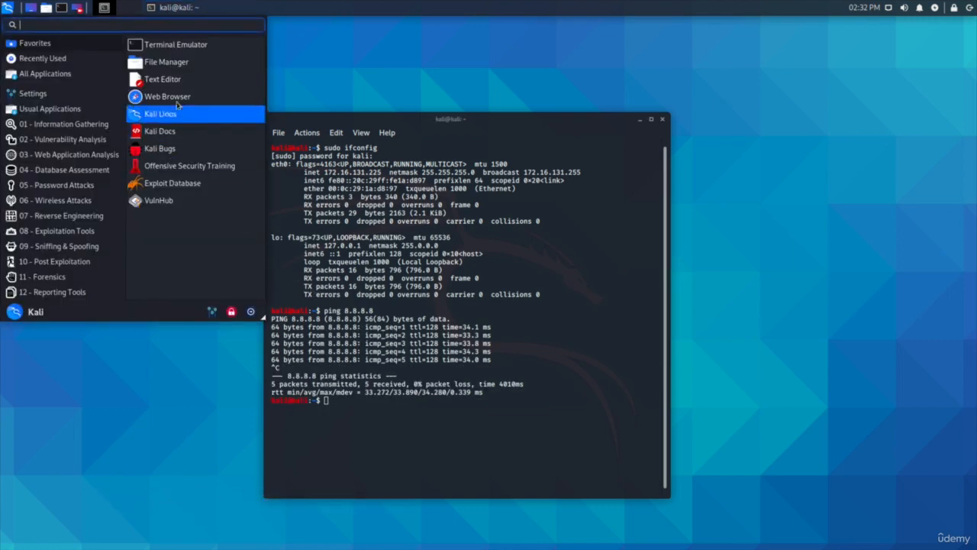
pyautogui.click(88, 59)
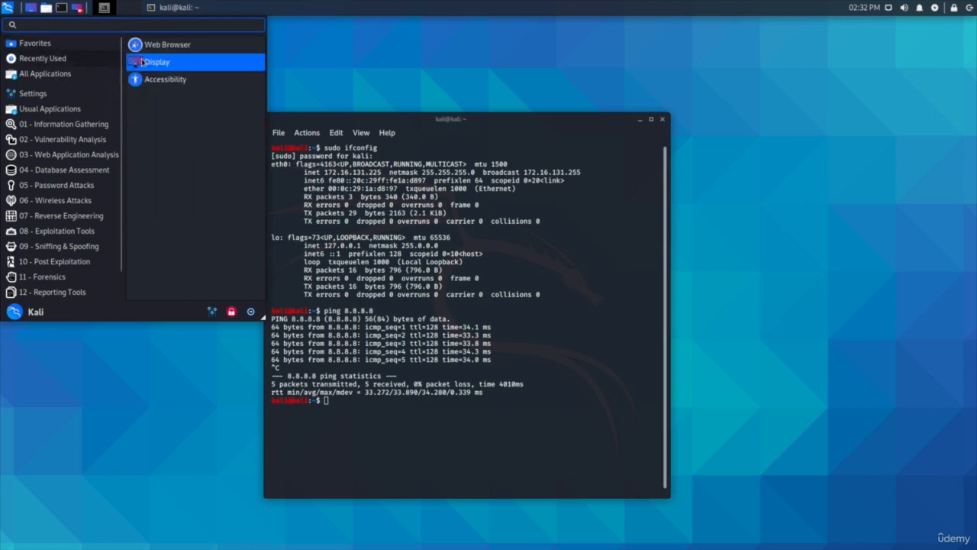
pyautogui.click(172, 48)
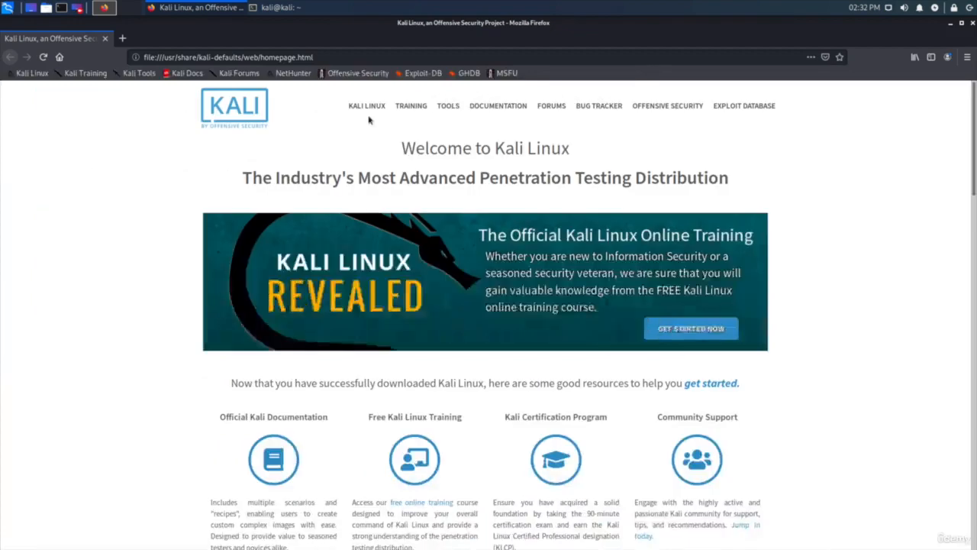
pyautogui.click(183, 74)
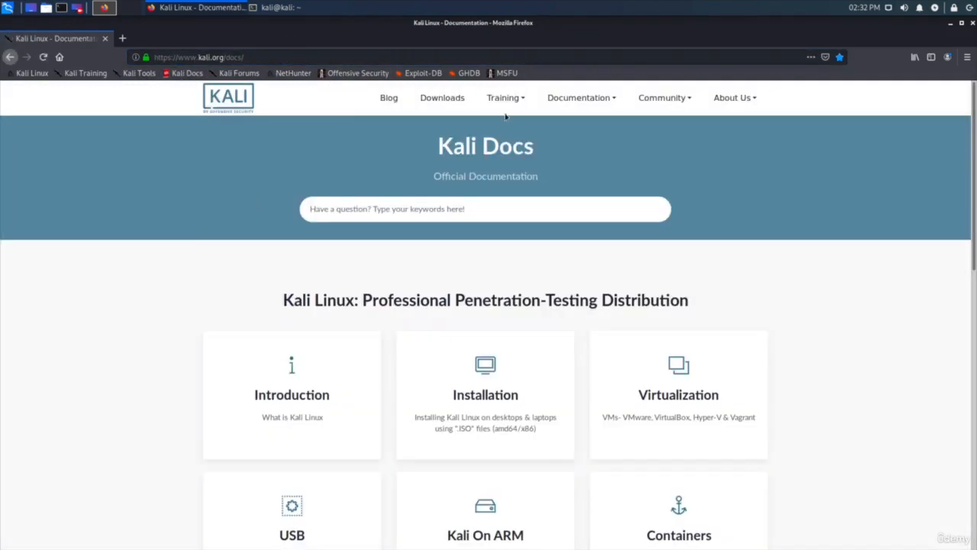